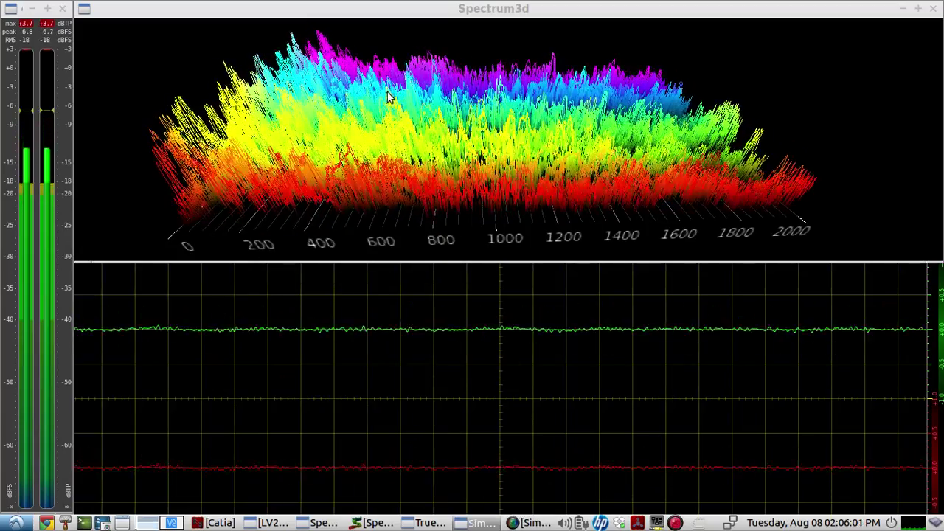
Switch from Spectrum3d to the remote Raspberry Pi desktop in VNC Viewer.
click(171, 523)
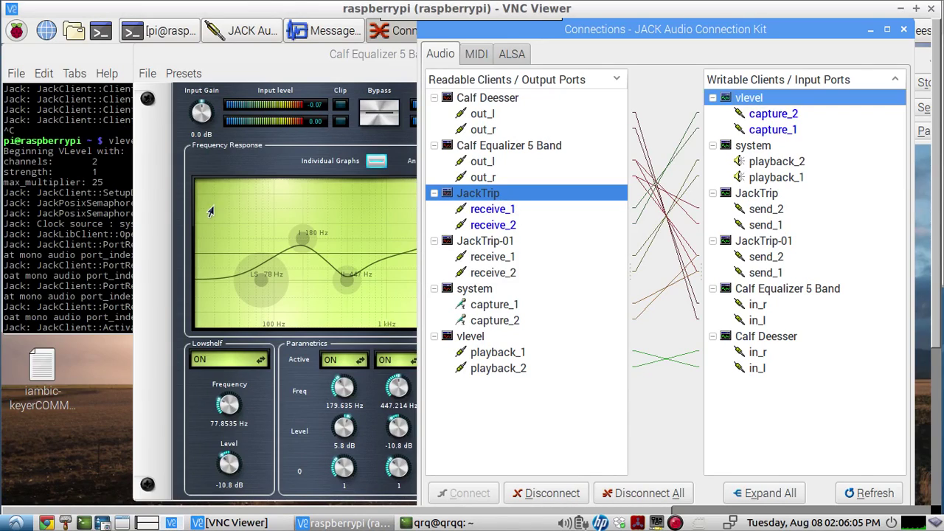
Raise the vlevel terminal, scale the remote view to fit, and move the Connections window.
click(94, 201)
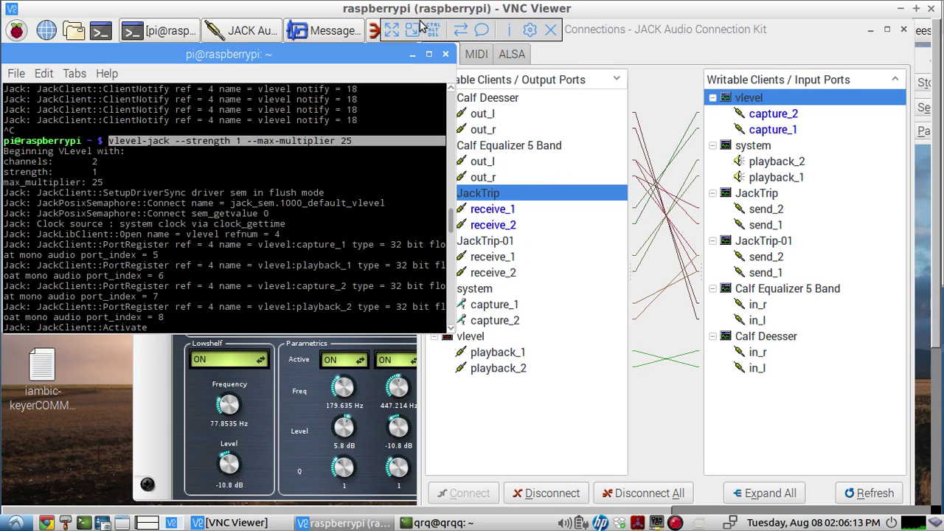
click(414, 31)
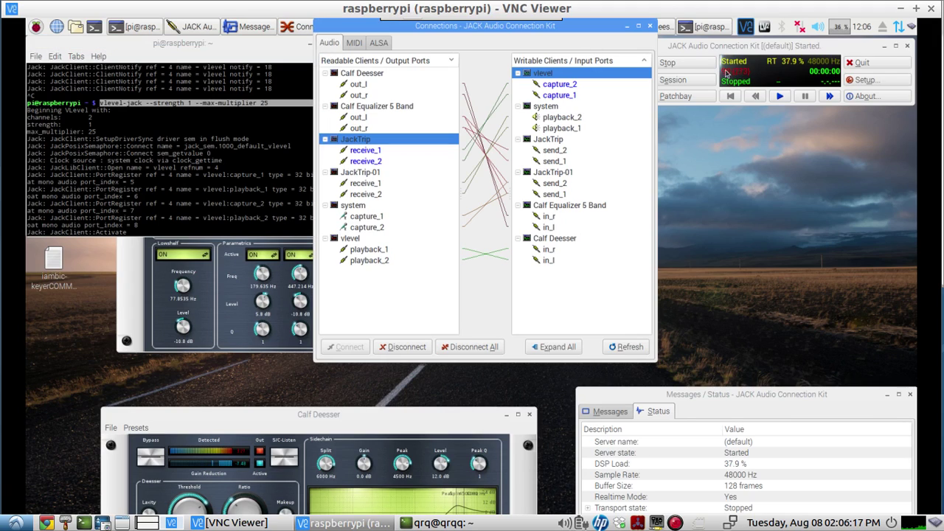
drag(585, 33, 706, 67)
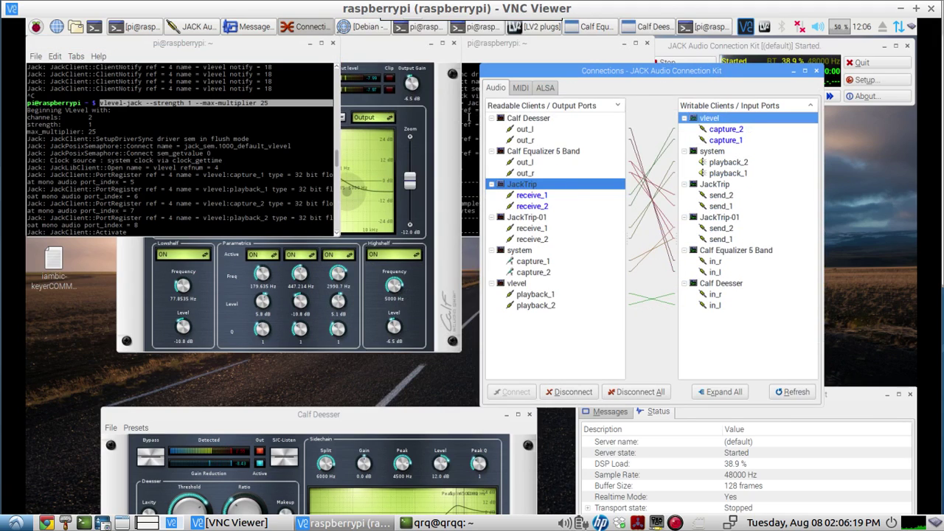
Raise the jacktrip terminal at full size, highlight its jacktrip -s command, and raise Connections.
click(469, 118)
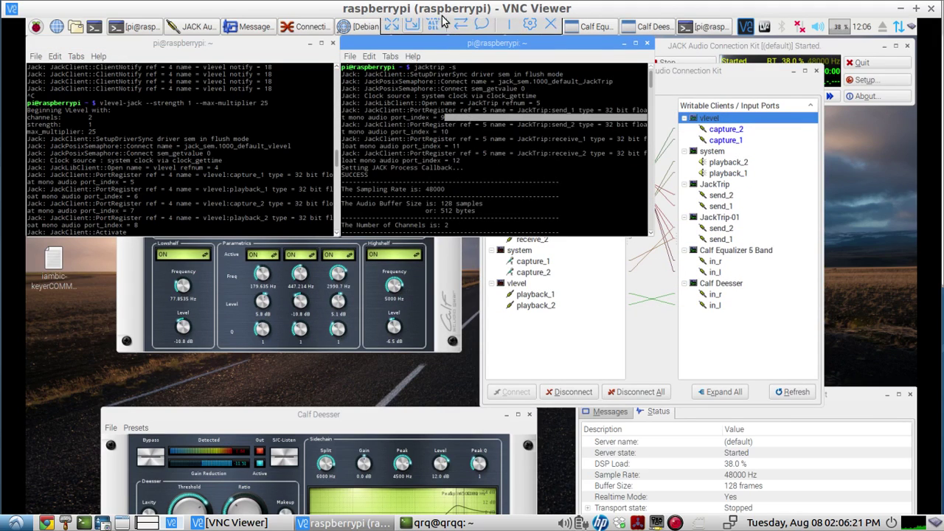
click(414, 26)
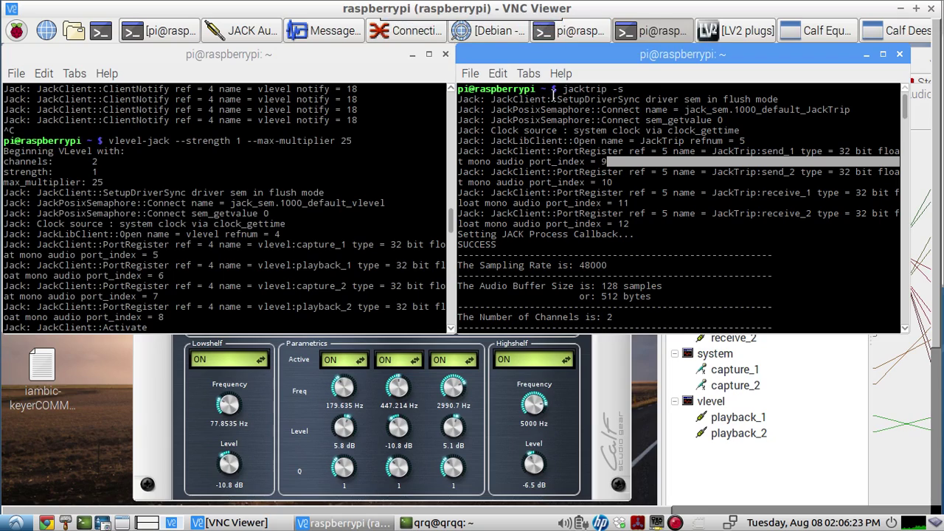
drag(559, 89, 629, 88)
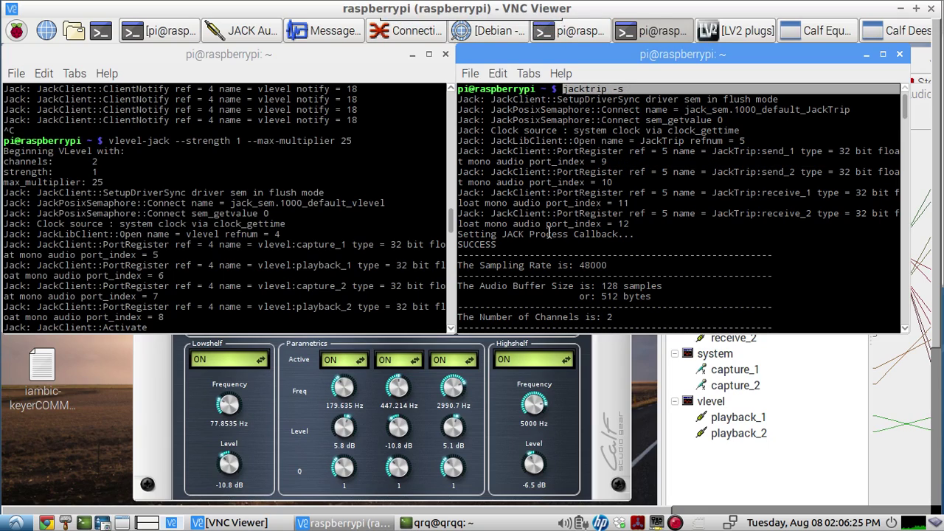
click(818, 369)
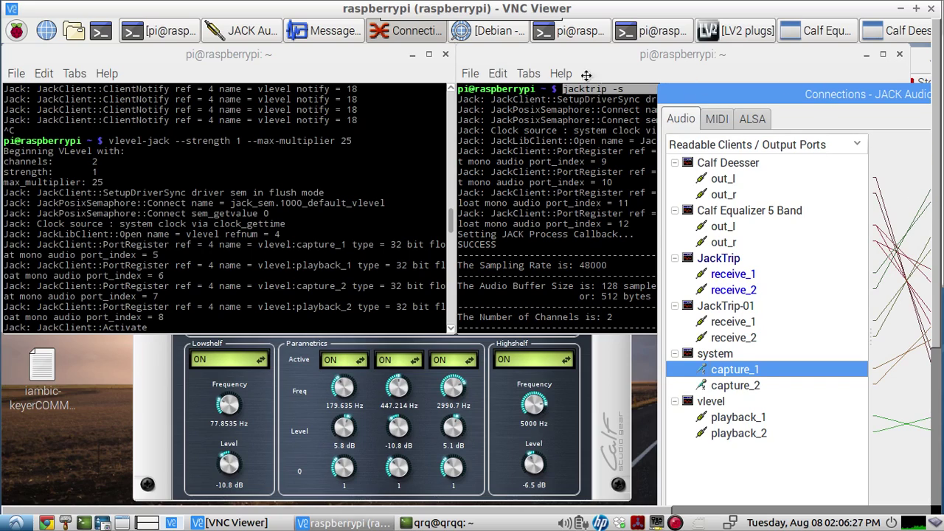
Widen the Connections window and trace the JackTrip → vlevel → Calf Deesser links.
drag(587, 75, 528, 75)
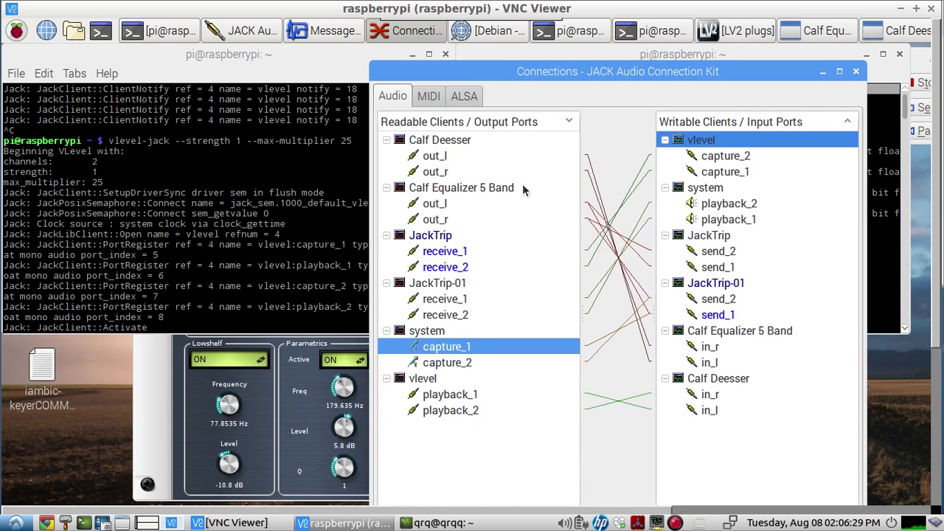
click(440, 238)
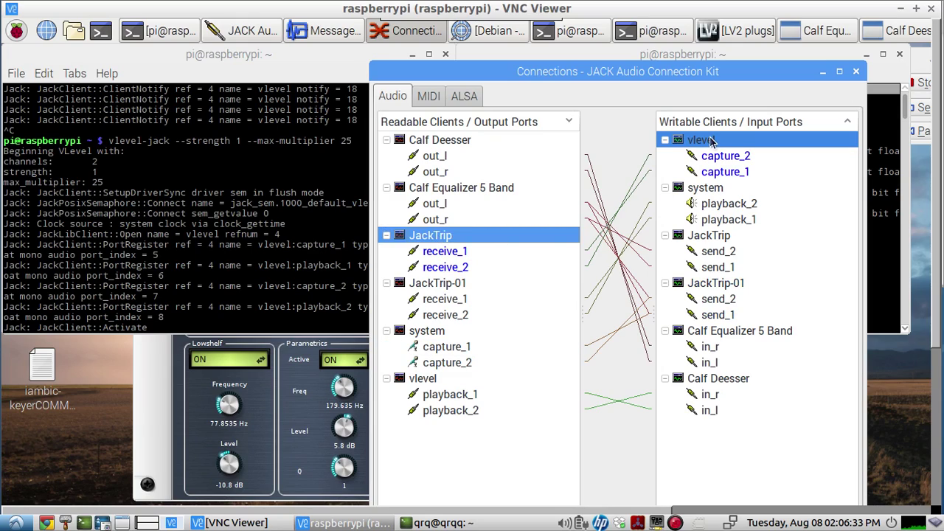
click(434, 380)
click(712, 385)
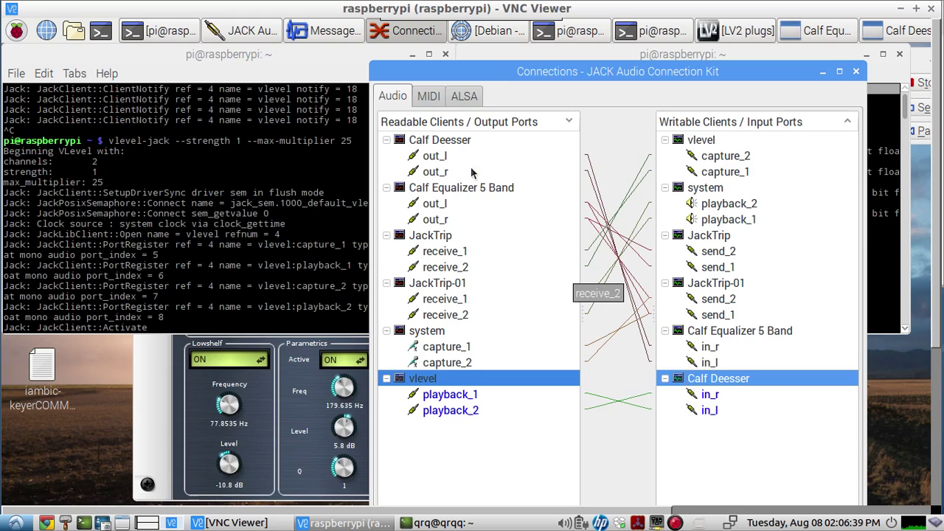
click(459, 142)
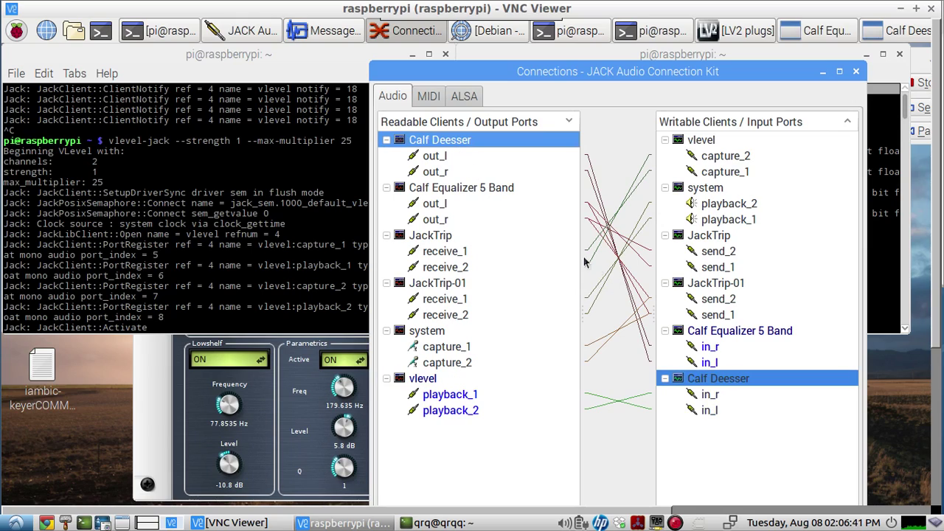
Trace the Calf Equalizer links through to the JackTrip send ports, then bring the Equalizer forward.
click(741, 335)
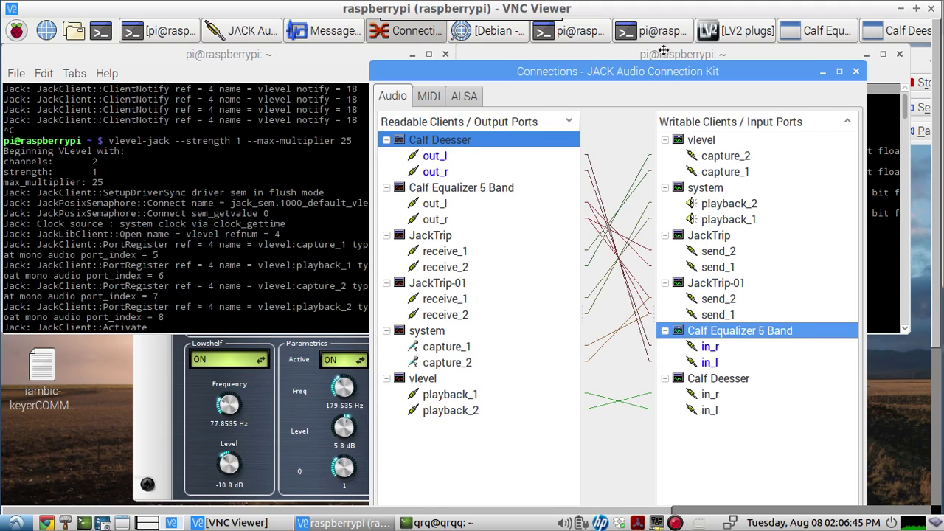
drag(665, 73, 665, 37)
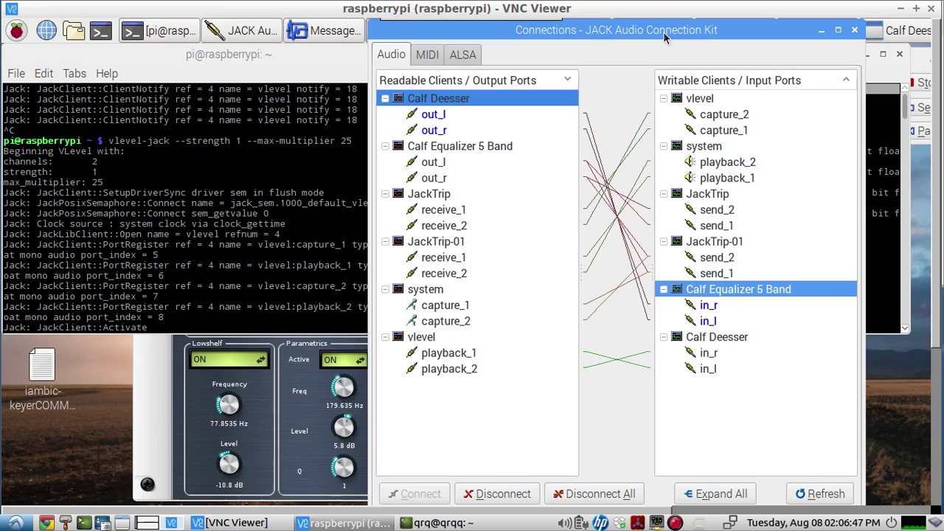
click(501, 150)
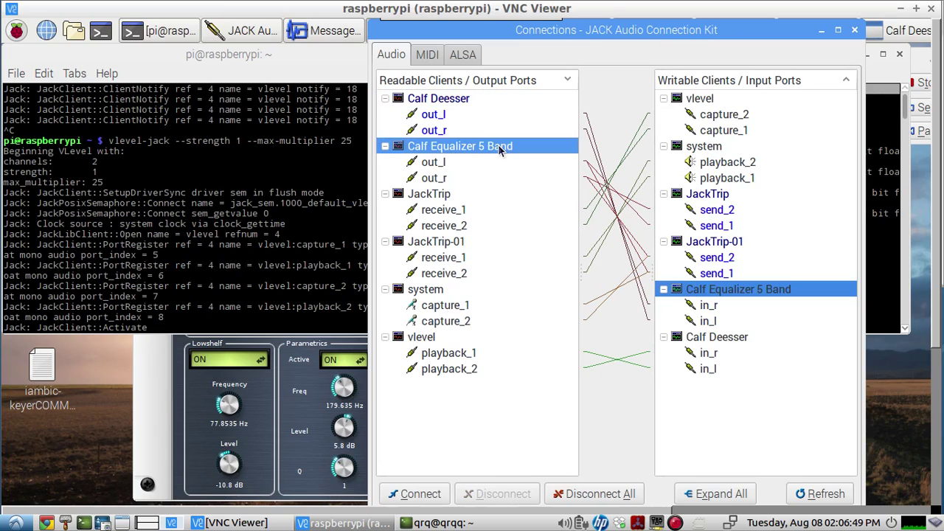
click(706, 196)
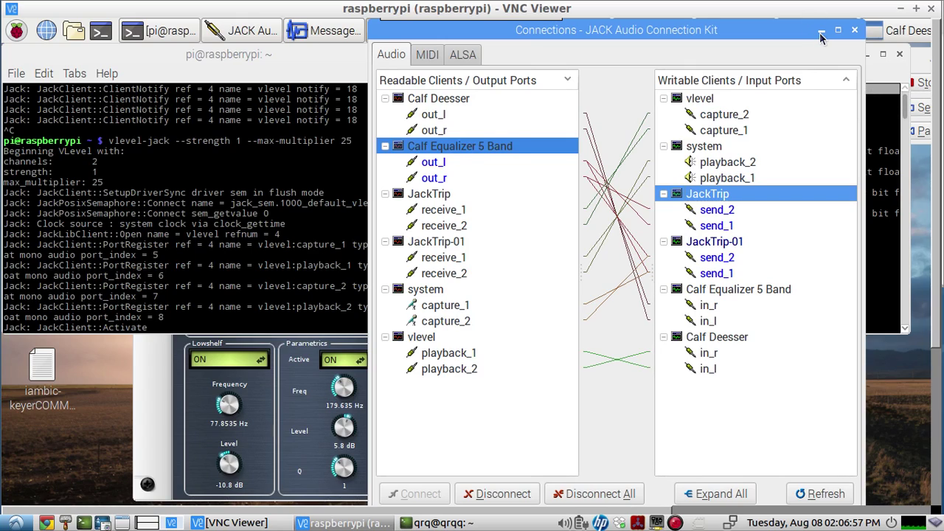
click(299, 408)
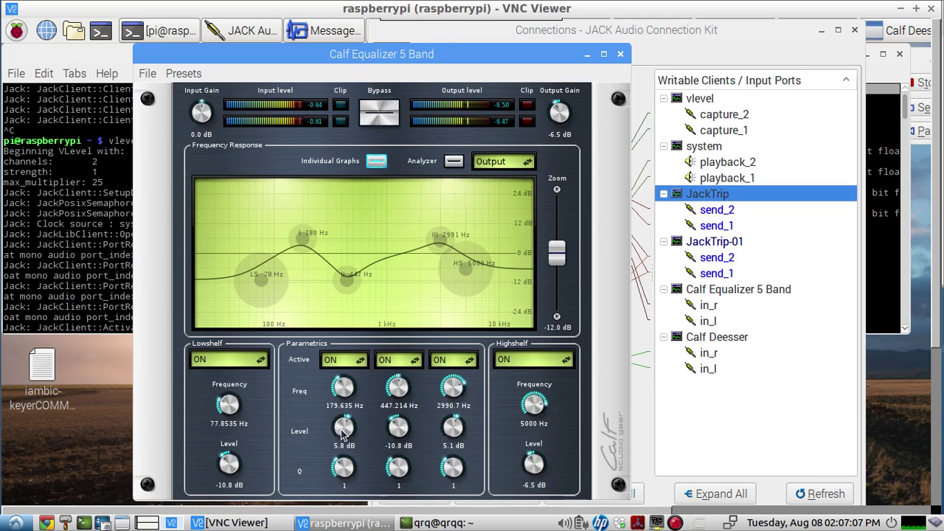
Set the three parametric band levels to 6.5, -10.1 and 4.3 dB, then minimize the equalizer.
scroll(344, 434, down, 3)
scroll(346, 433, down, 3)
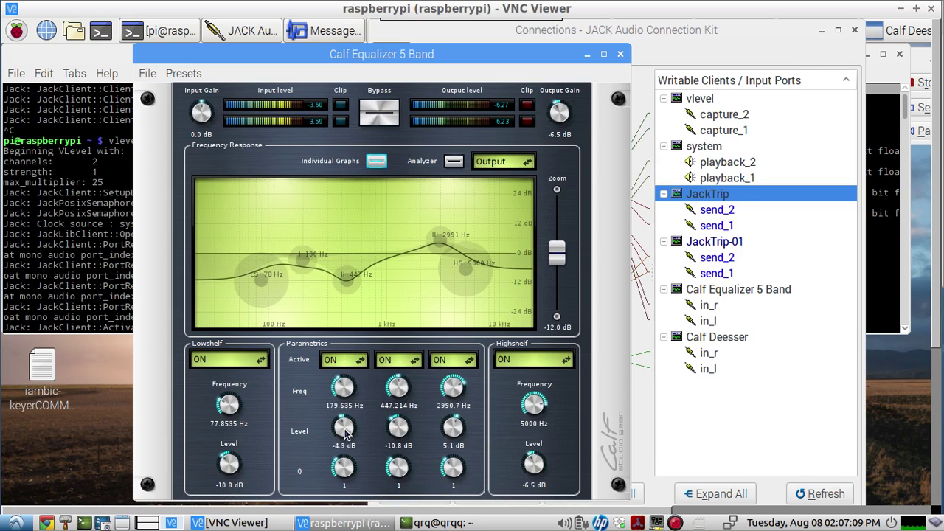
scroll(347, 432, down, 3)
scroll(350, 432, down, 2)
scroll(350, 432, down, 3)
scroll(350, 431, down, 3)
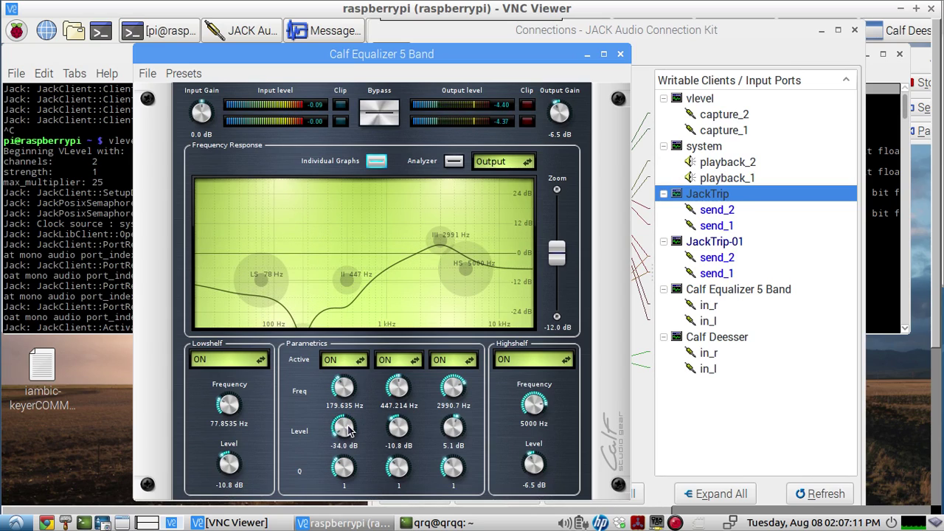
scroll(343, 432, up, 4)
scroll(341, 431, up, 4)
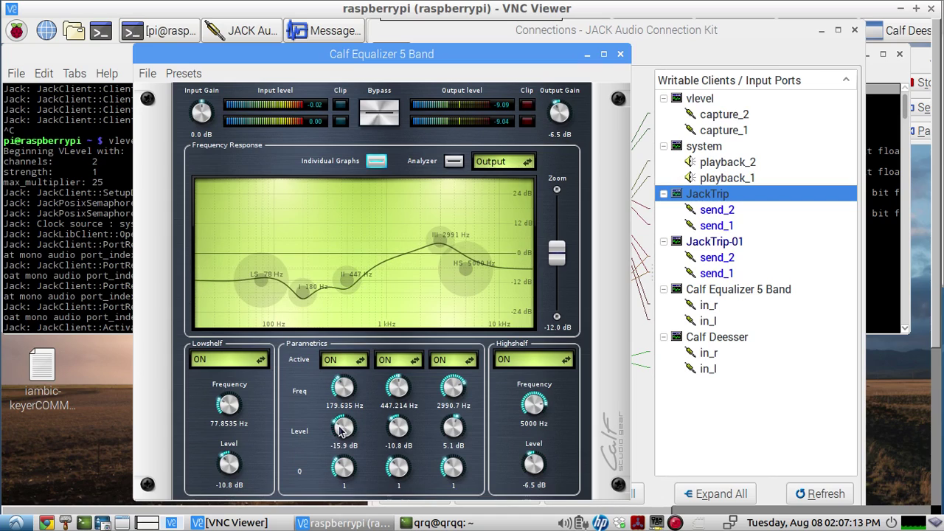
scroll(341, 432, up, 3)
scroll(341, 432, up, 2)
scroll(341, 432, up, 2)
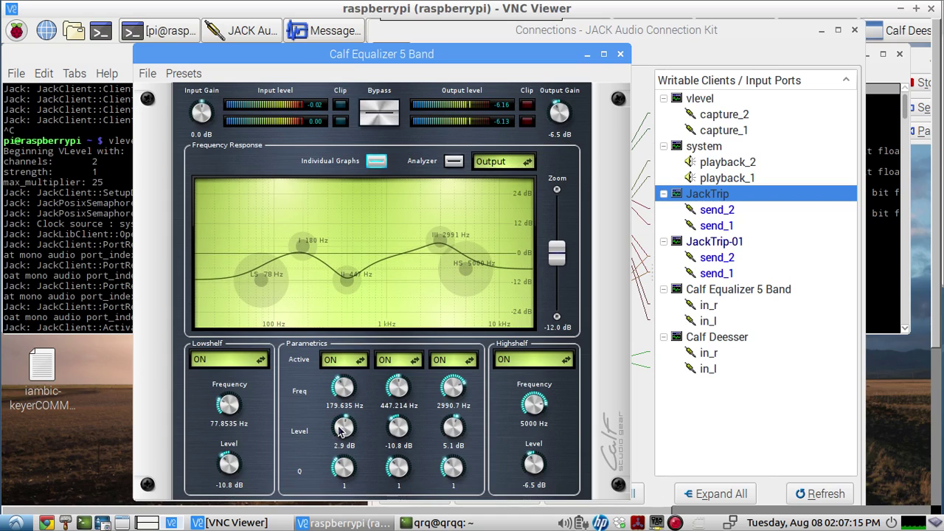
scroll(341, 432, up, 2)
scroll(340, 432, down, 1)
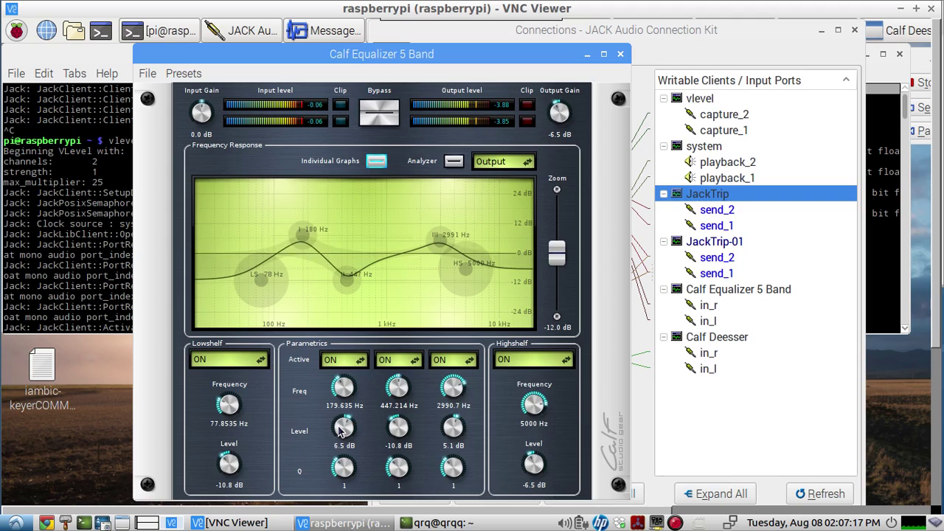
scroll(336, 434, down, 1)
scroll(393, 434, down, 1)
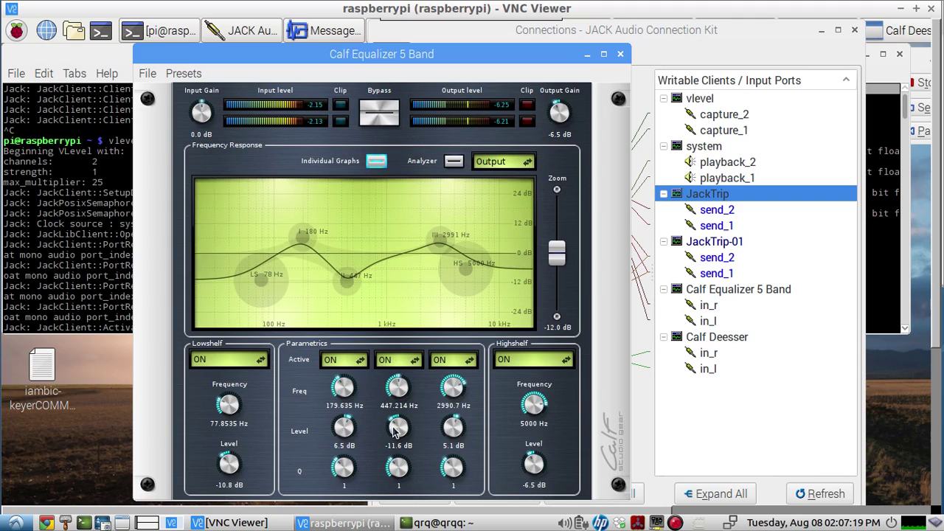
scroll(396, 431, down, 3)
scroll(396, 432, down, 5)
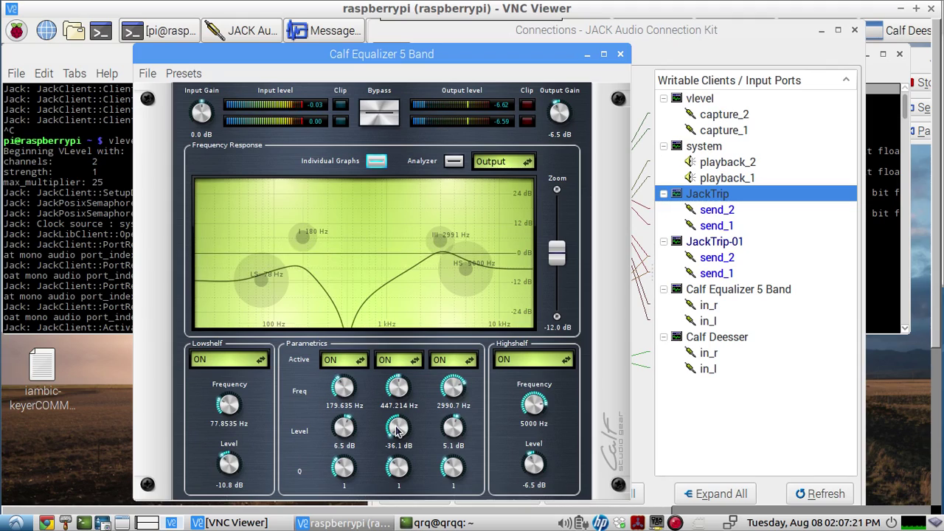
scroll(396, 432, up, 3)
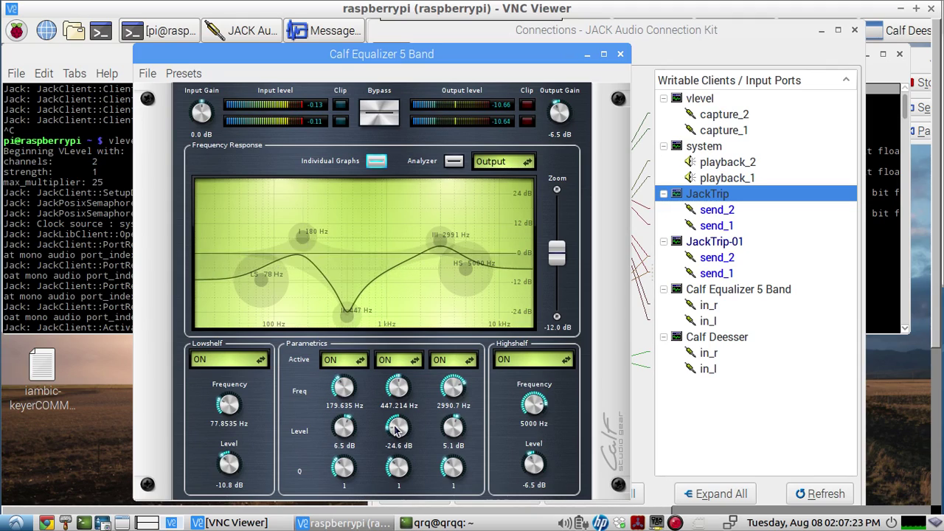
scroll(396, 431, up, 3)
scroll(396, 432, up, 3)
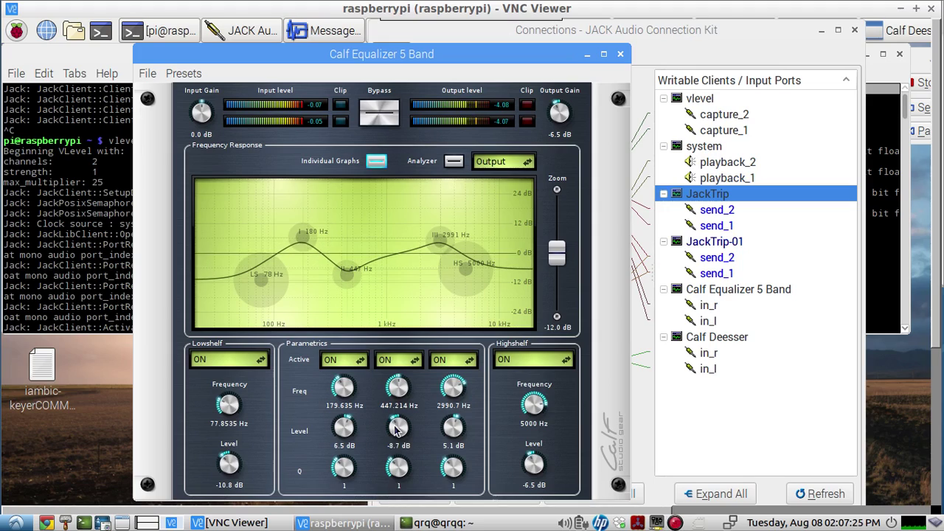
scroll(397, 431, down, 2)
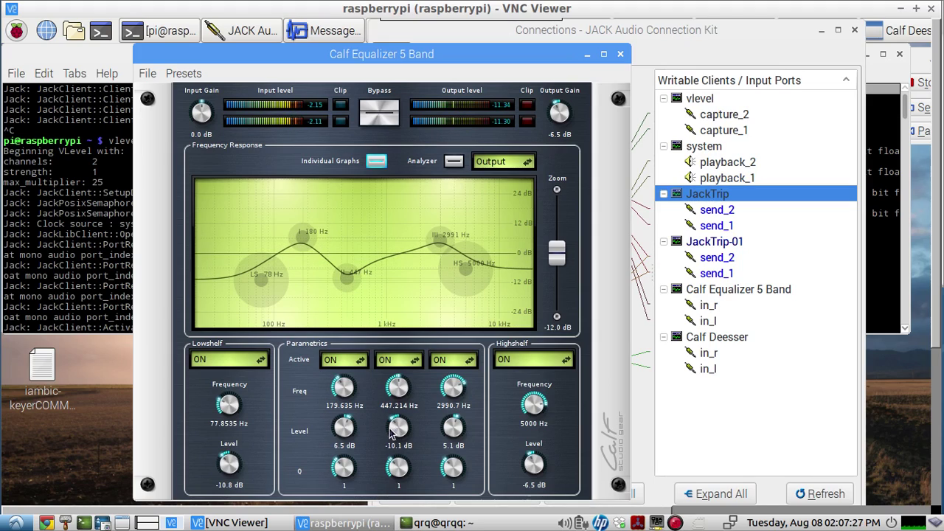
scroll(448, 432, down, 3)
scroll(448, 433, down, 4)
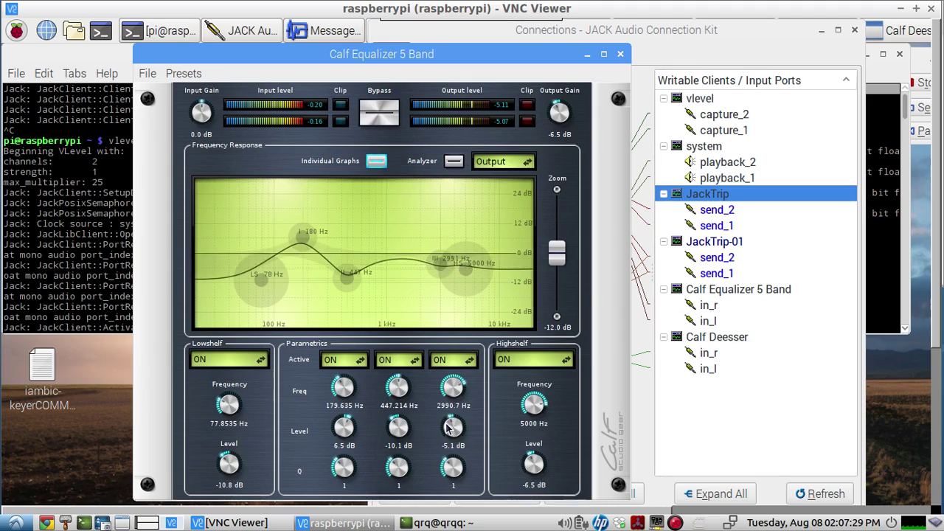
scroll(448, 433, down, 4)
scroll(448, 432, down, 4)
scroll(448, 426, up, 2)
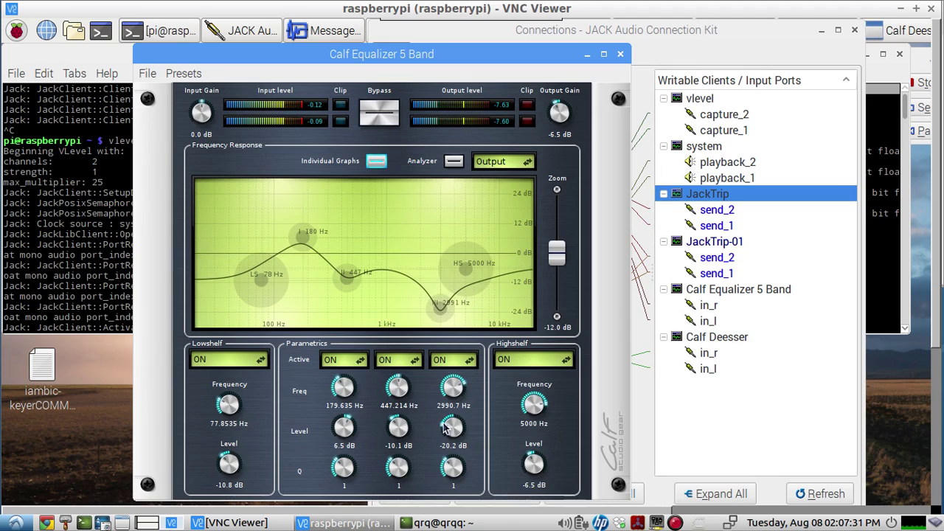
scroll(446, 426, up, 2)
scroll(445, 427, up, 2)
scroll(443, 428, up, 2)
scroll(444, 428, up, 2)
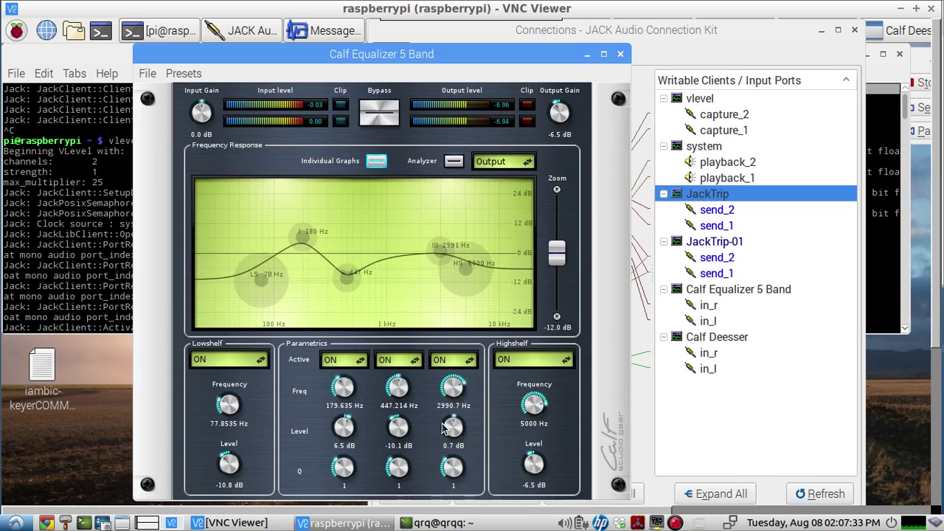
scroll(444, 428, up, 2)
scroll(445, 429, down, 1)
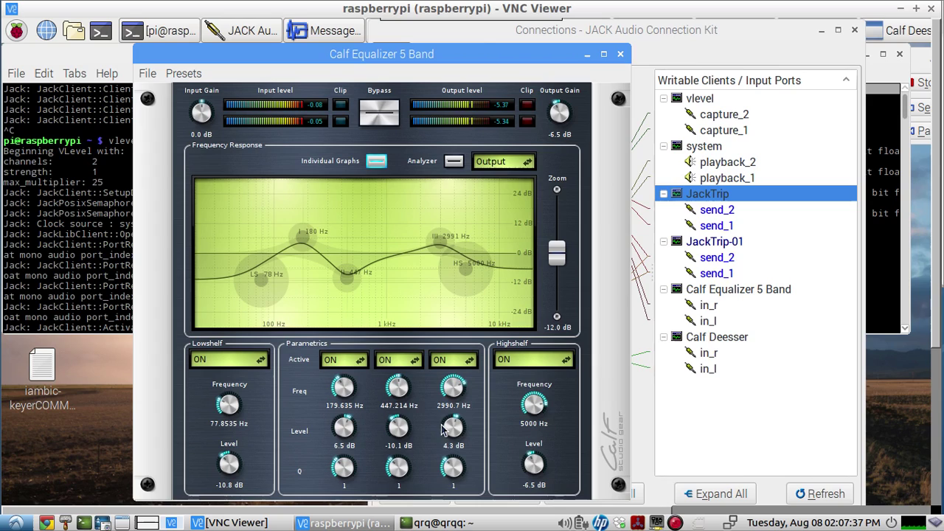
click(588, 56)
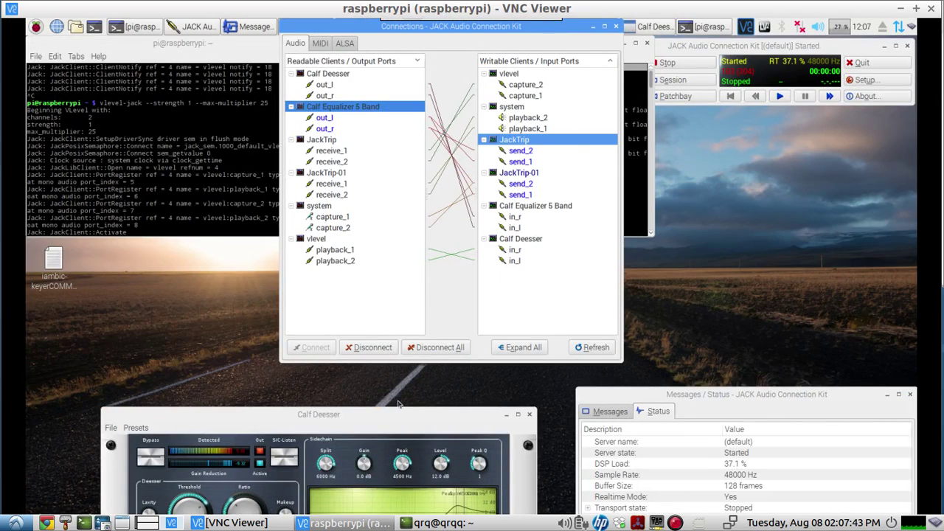
Drag the Calf Deesser window up so the whole plugin sits above the Connections window.
drag(396, 416, 434, 239)
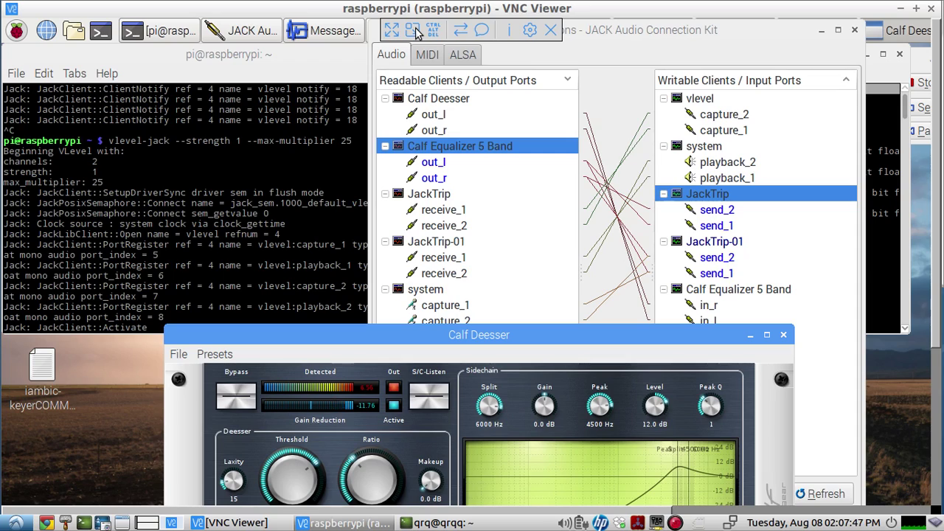
drag(456, 214, 453, 214)
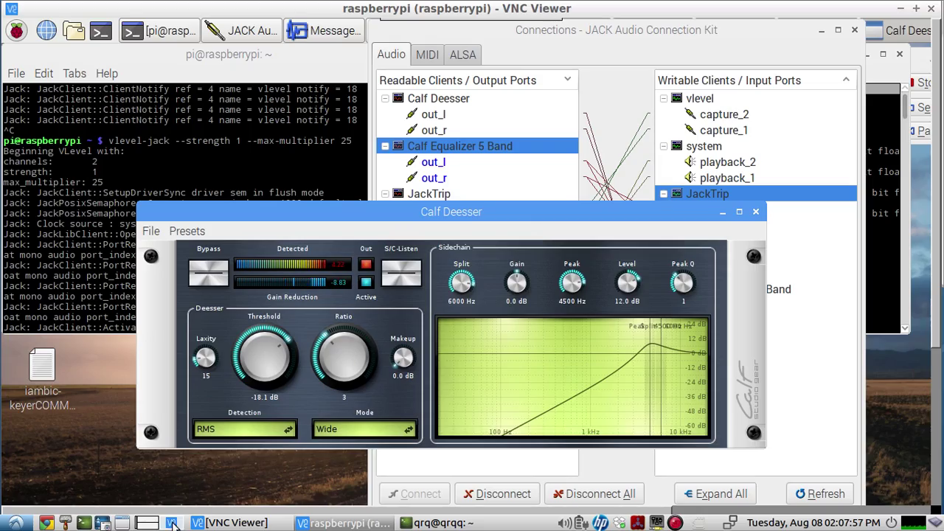
Open Catia on the Spectrum3d desktop and nudge the JackTrip and system boxes.
click(150, 524)
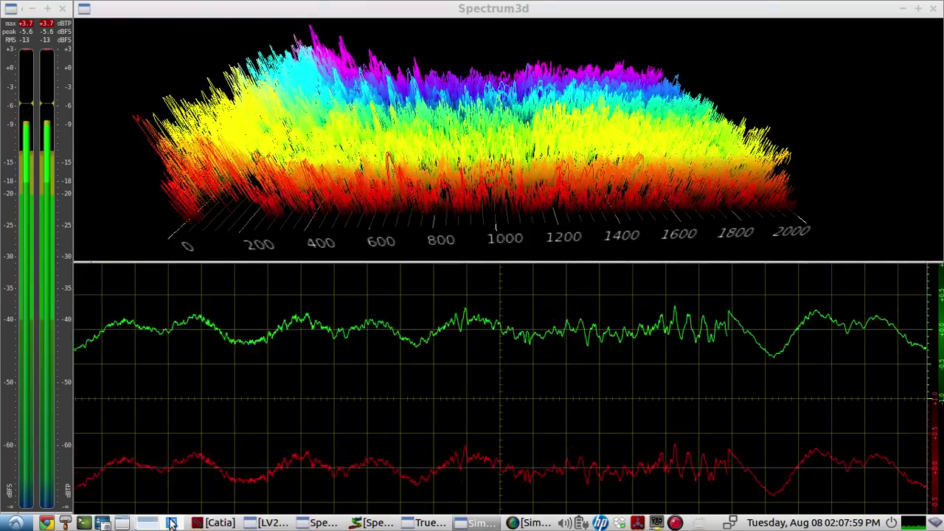
click(199, 524)
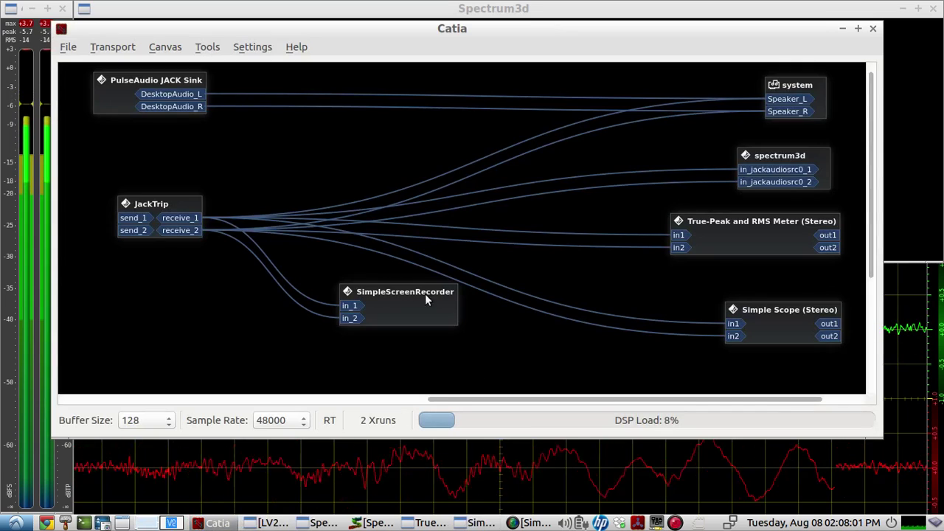
drag(204, 214, 212, 200)
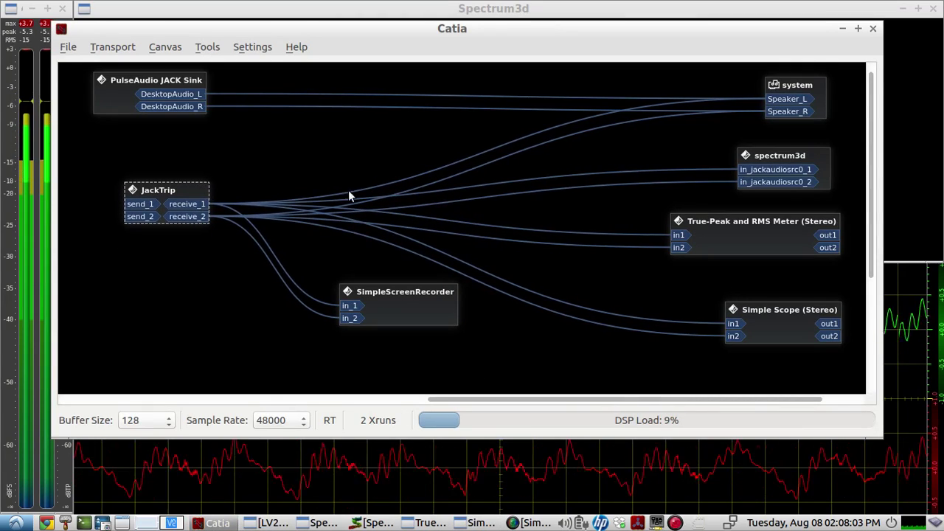
drag(810, 88, 793, 82)
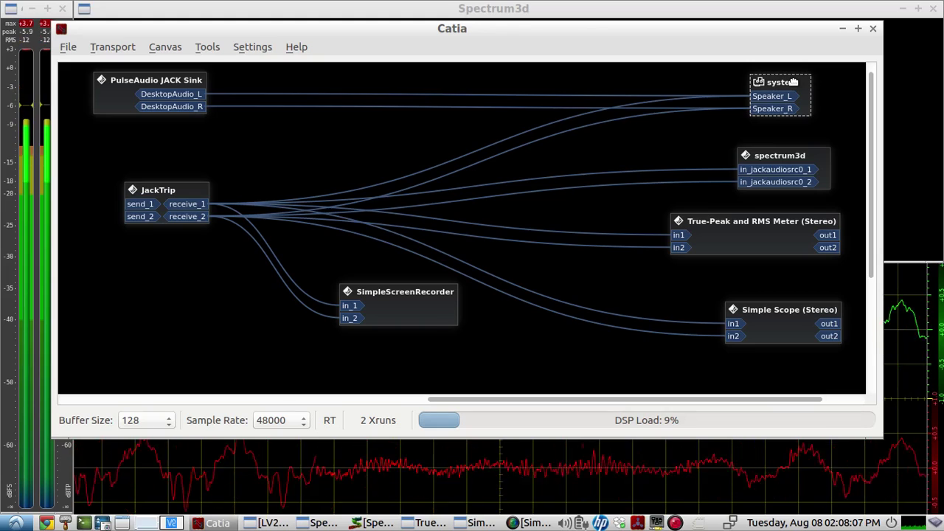
Close Catia to watch Spectrum3d's live 3D spectrum, level meters and scope.
click(842, 30)
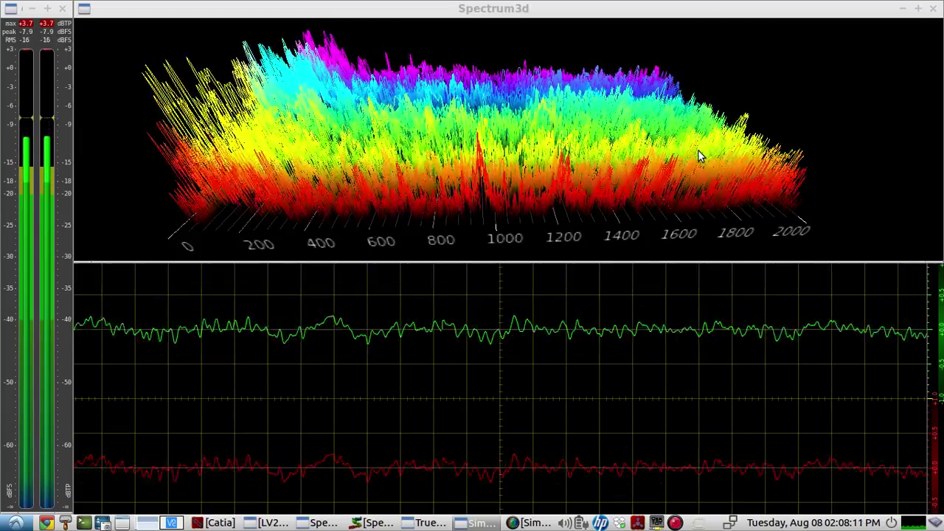